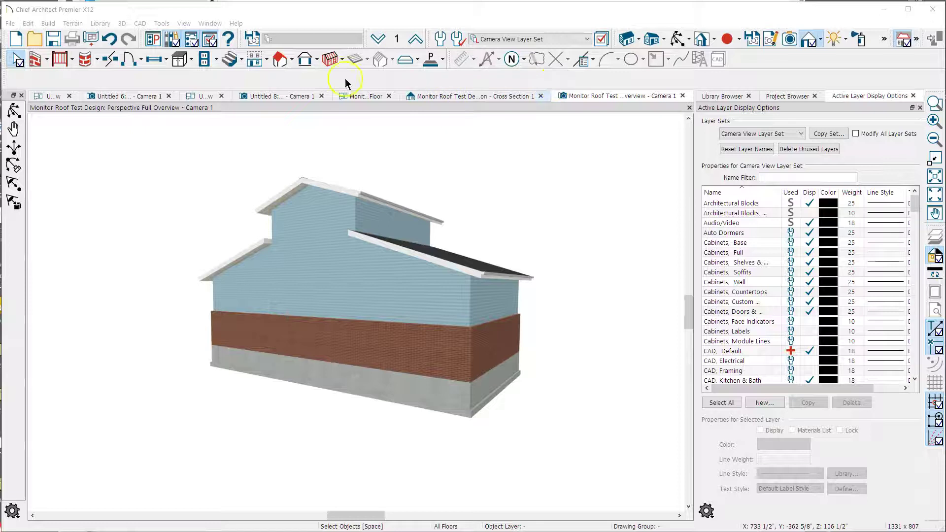
Step: Compare the first-floor and second-floor plans of the Monitor Roof Test Design
left_click(365, 96)
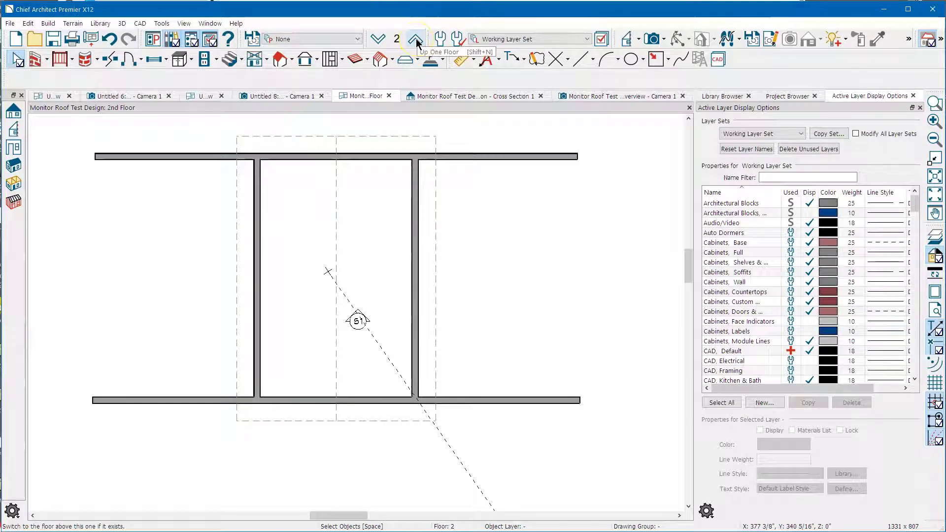
left_click(378, 39)
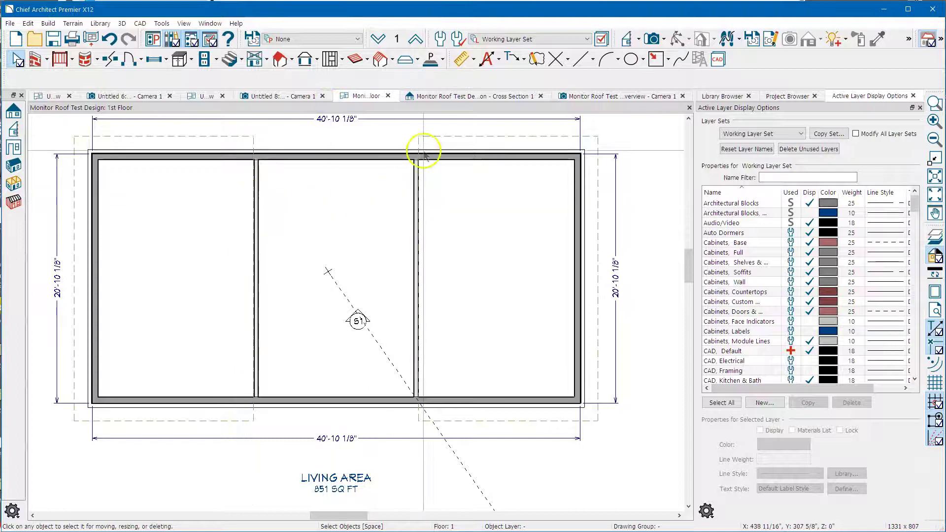
left_click(417, 40)
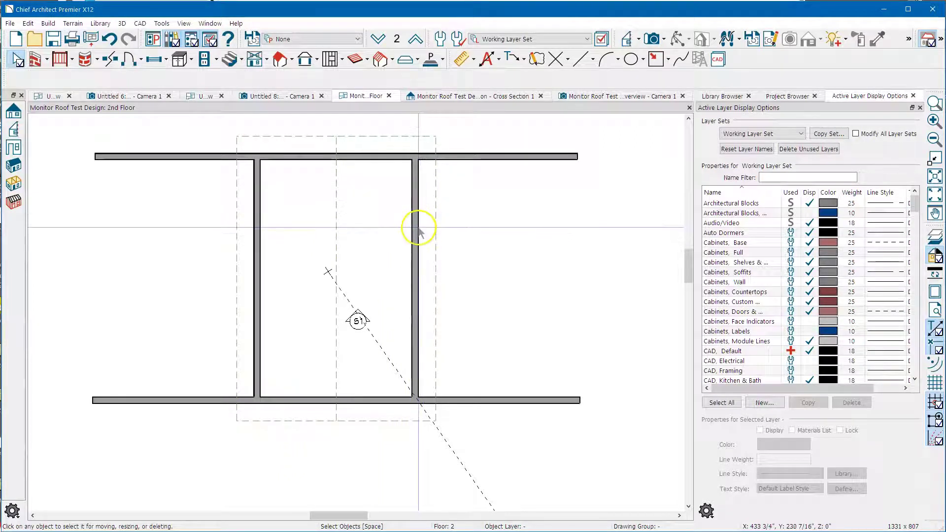
Step: Inspect each of the four second-floor attic walls that enclose the central monitor area
left_click(297, 402)
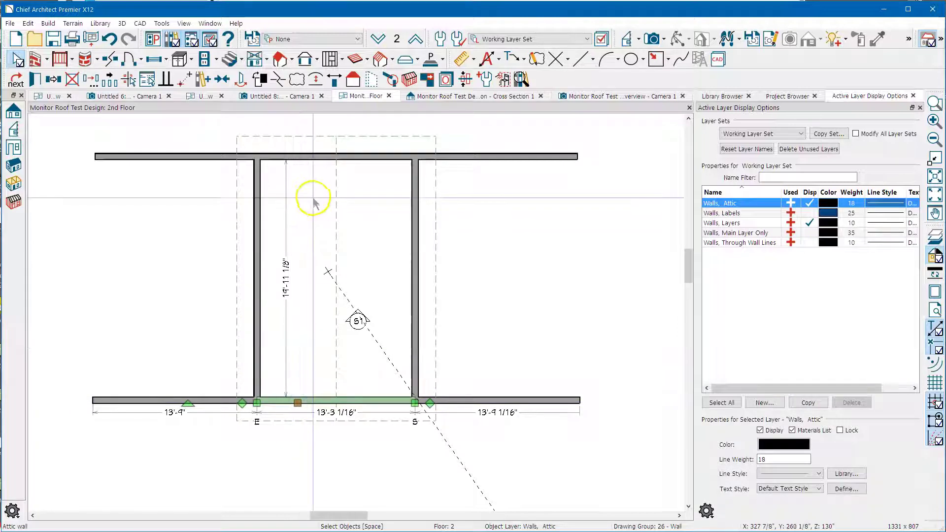
left_click(321, 157)
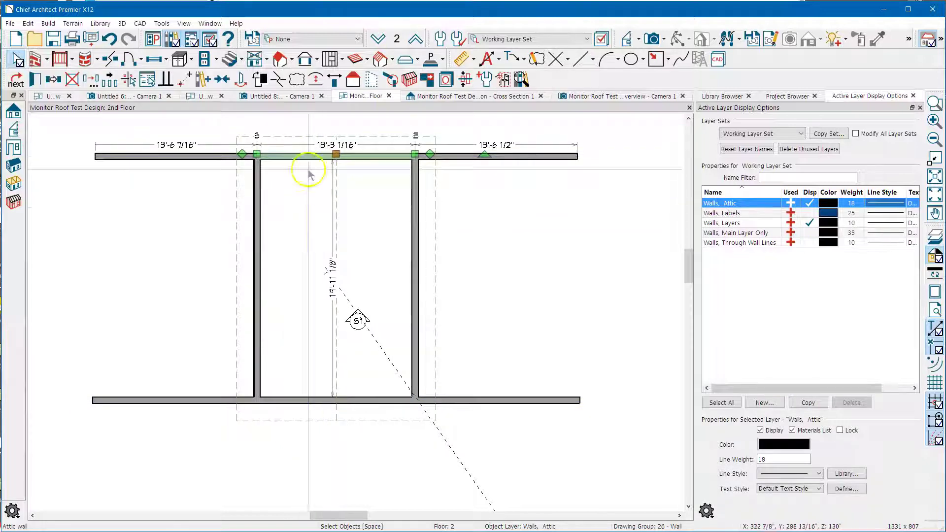
left_click(257, 236)
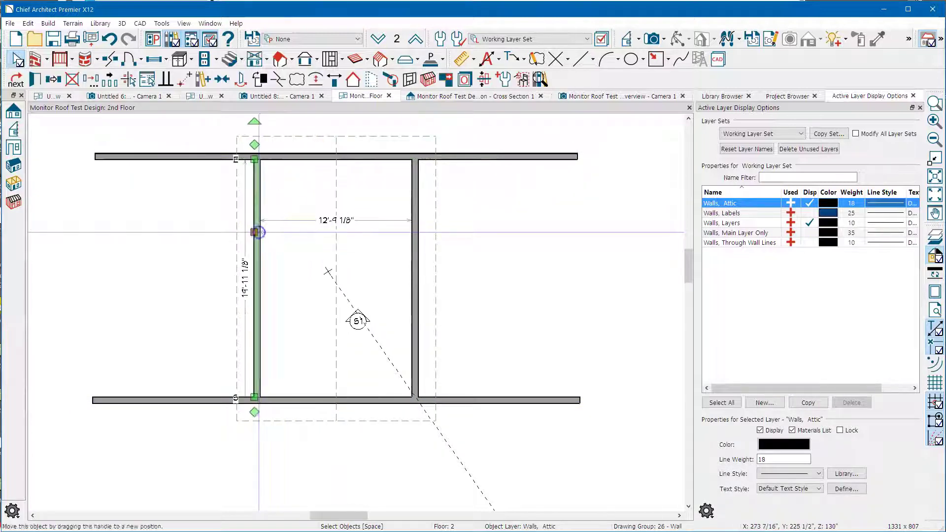
left_click(416, 243)
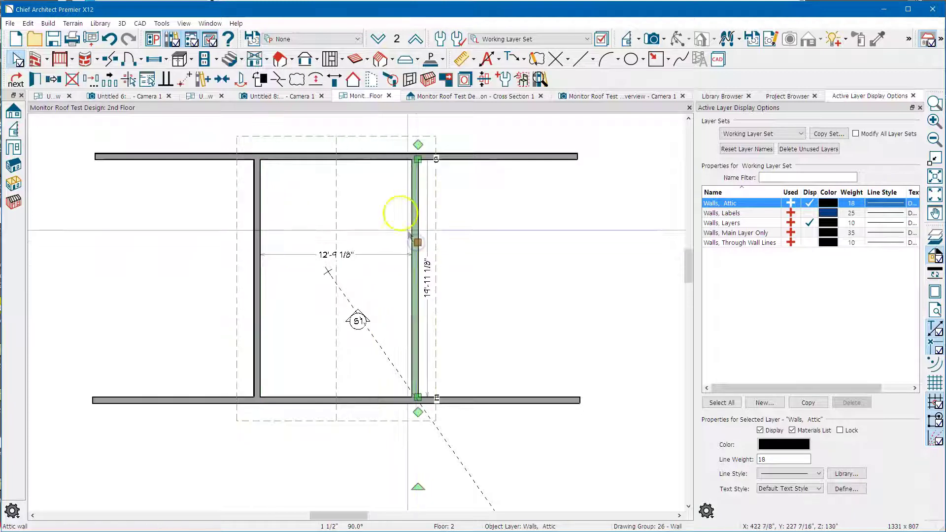
Step: Review the General wall specifications of the central rear attic wall and its adjoining right-hand segment on the second floor
left_click(388, 159)
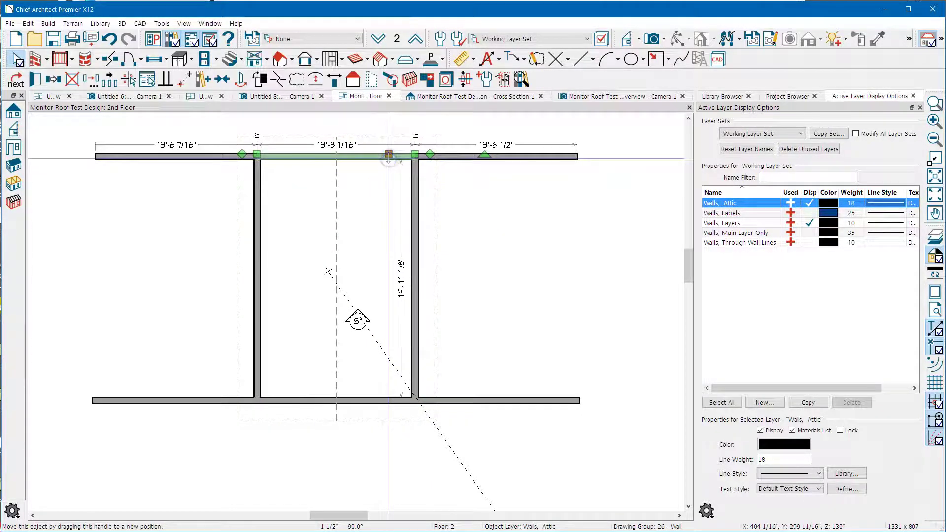
double_click(389, 158)
left_click(220, 194)
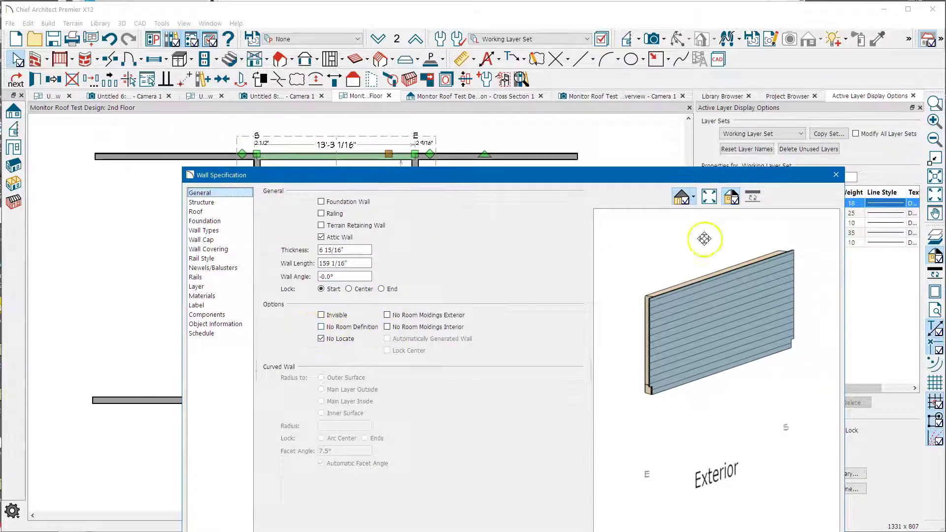
left_click(838, 179)
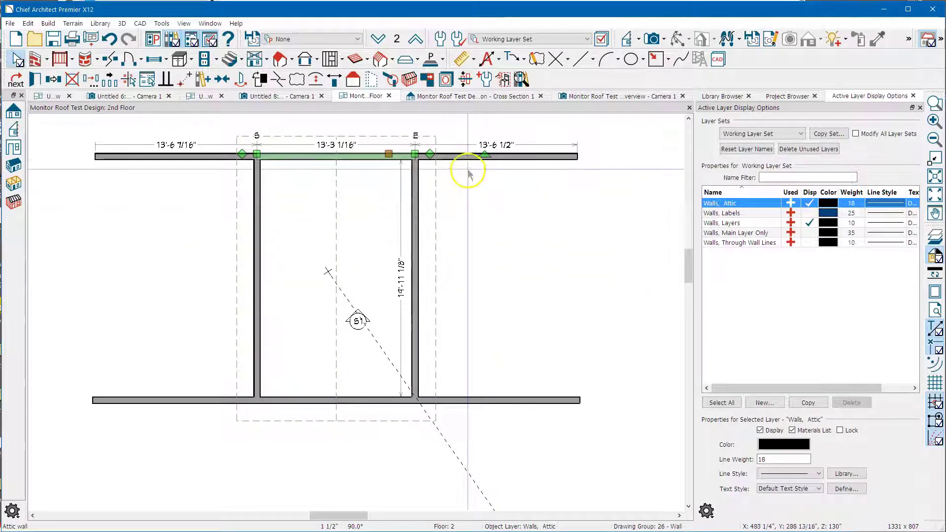
left_click(461, 154)
double_click(461, 156)
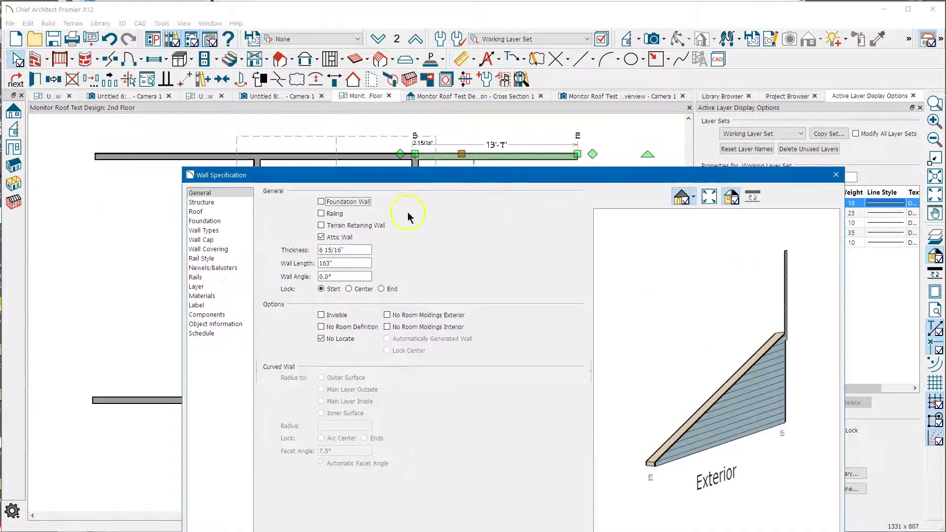
left_click(836, 174)
Step: Examine the second-floor central room area together with its rear and side walls
left_click(381, 207)
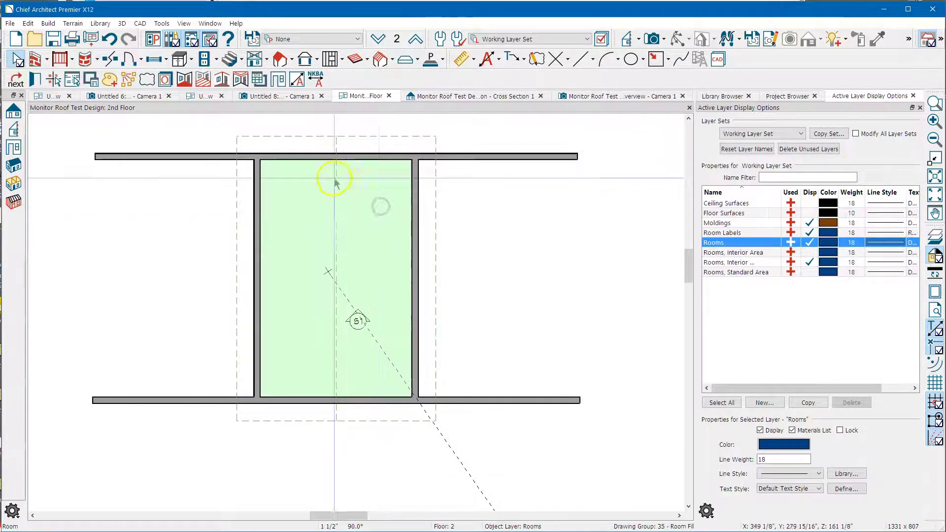
left_click(306, 156)
left_click(258, 256)
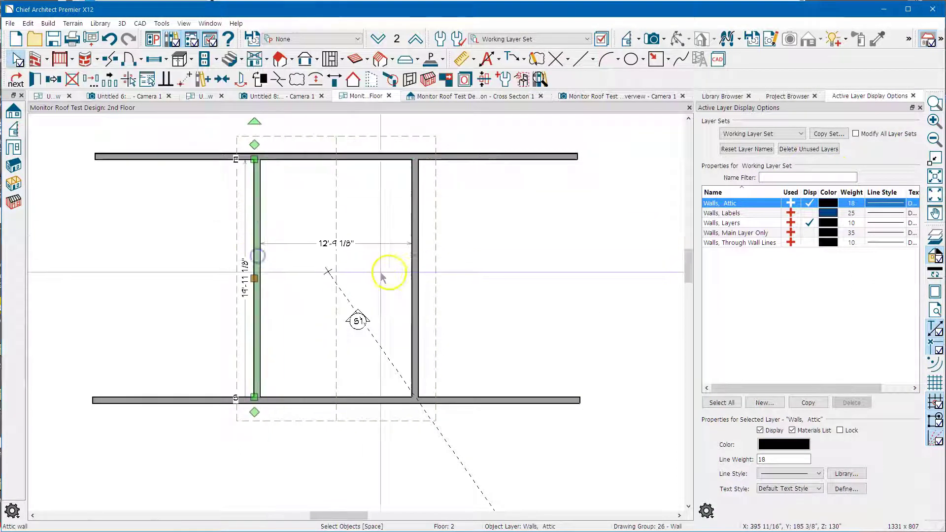
left_click(415, 271)
left_click(379, 221)
left_click(379, 221)
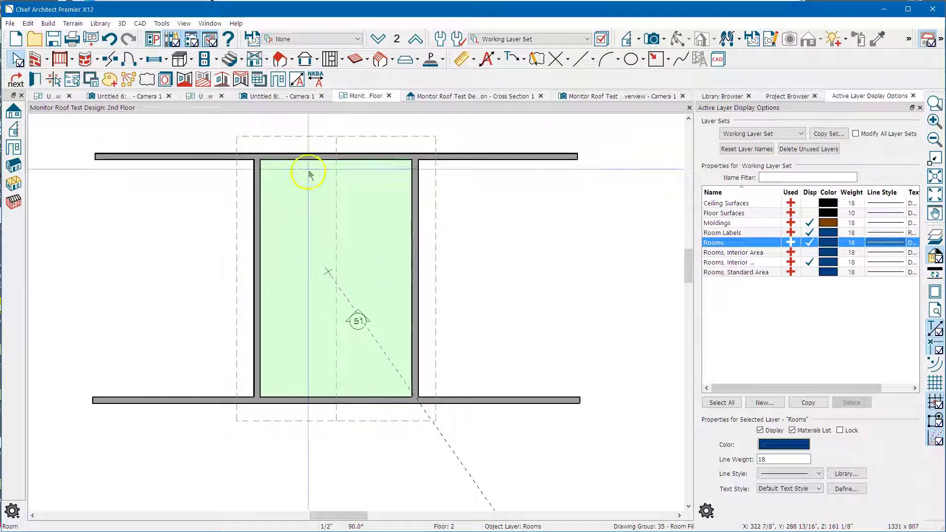
Step: Examine in Cross Section 1 how the upper monitor wall meets the lower roof and the first-floor wall
left_click(462, 97)
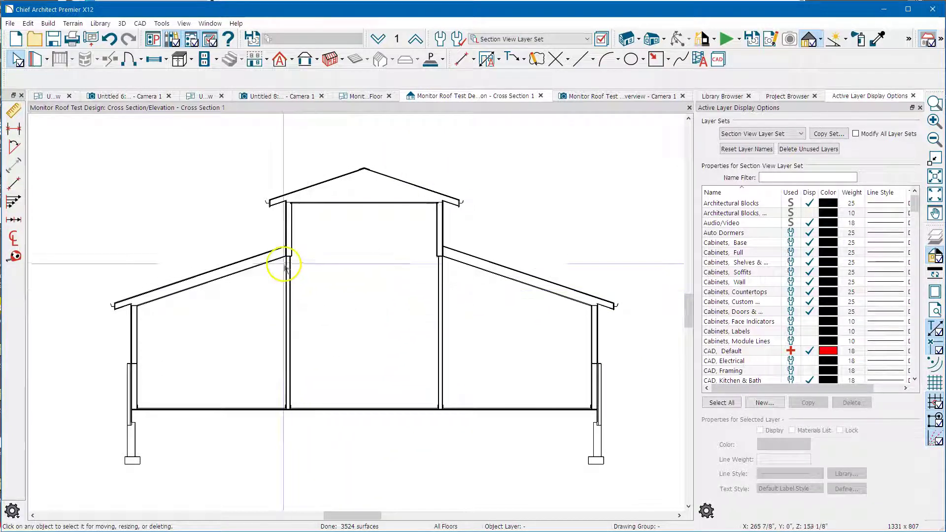
scroll(290, 256, "up", 3)
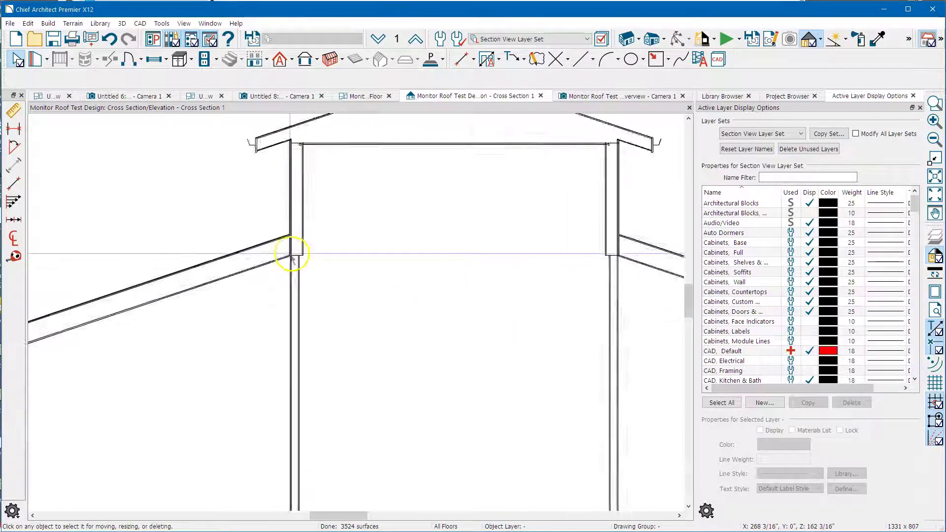
scroll(291, 256, "up", 3)
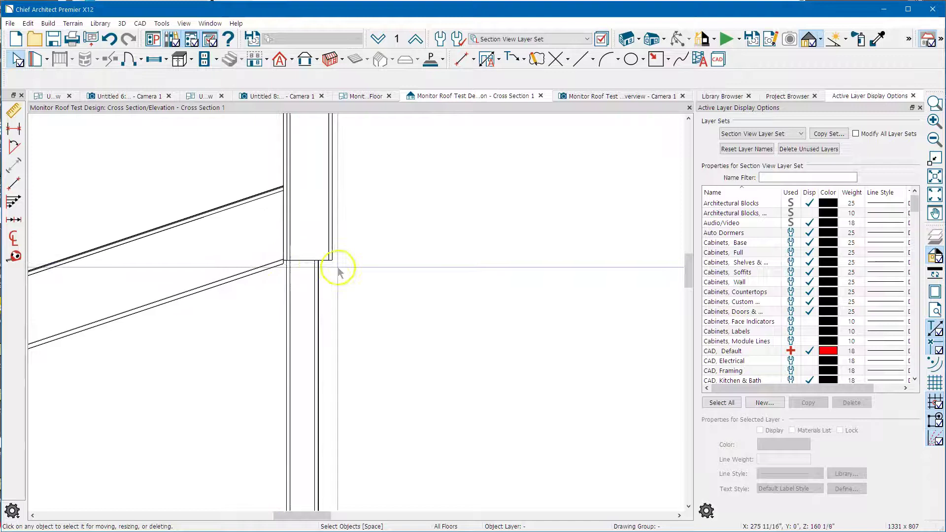
scroll(302, 243, "down", 5)
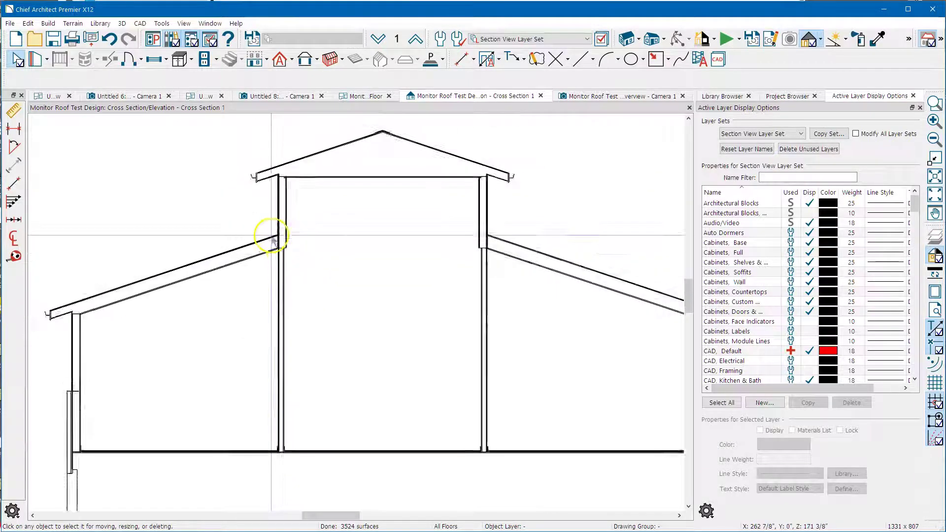
scroll(272, 240, "down", 2)
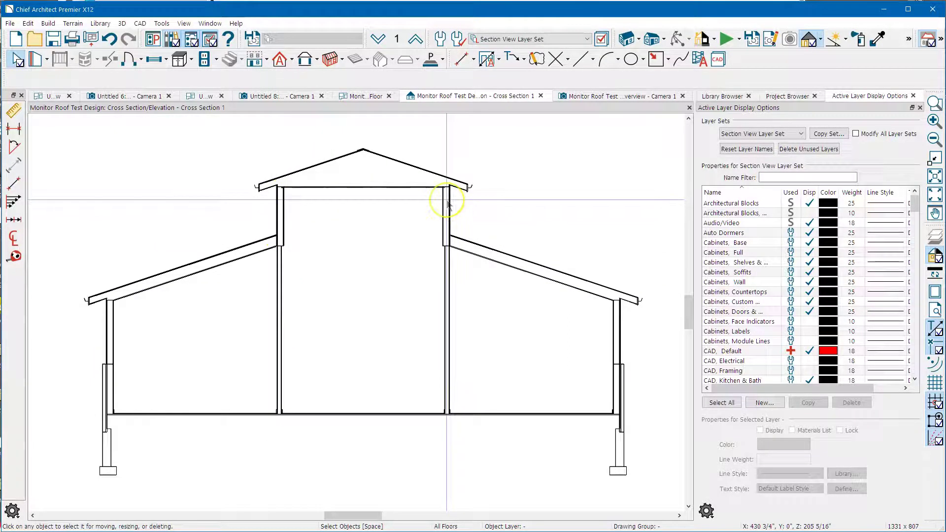
Step: Review the structure heights in the room specifications of the first-floor central room and left room
left_click(372, 96)
left_click(378, 42)
double_click(355, 233)
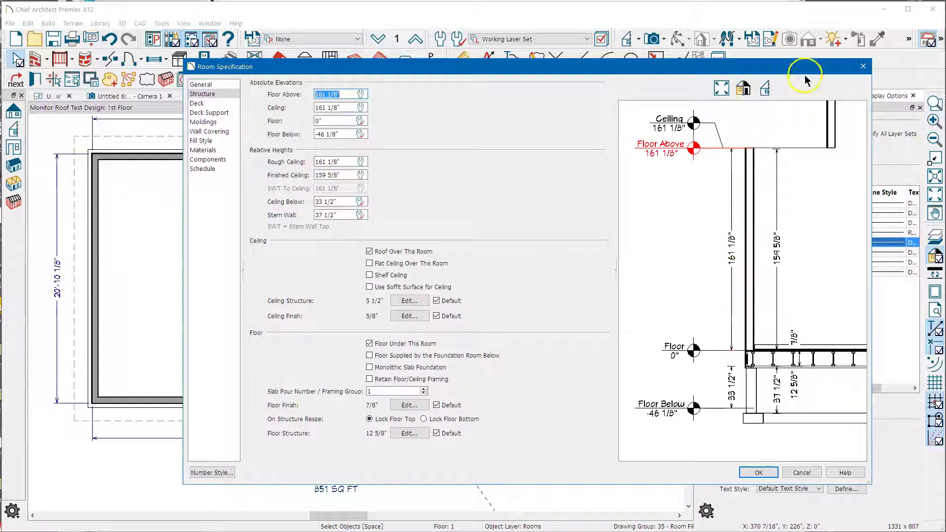
left_click(856, 69)
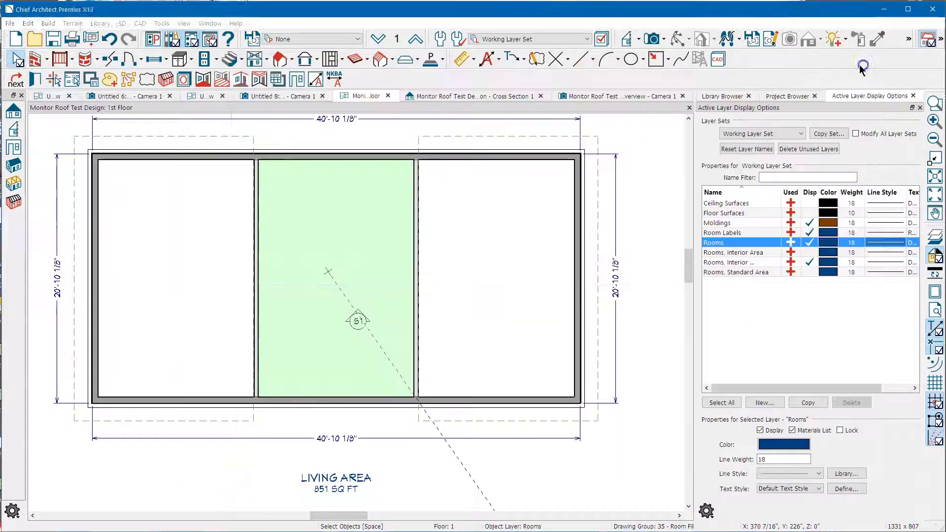
left_click(209, 216)
double_click(209, 221)
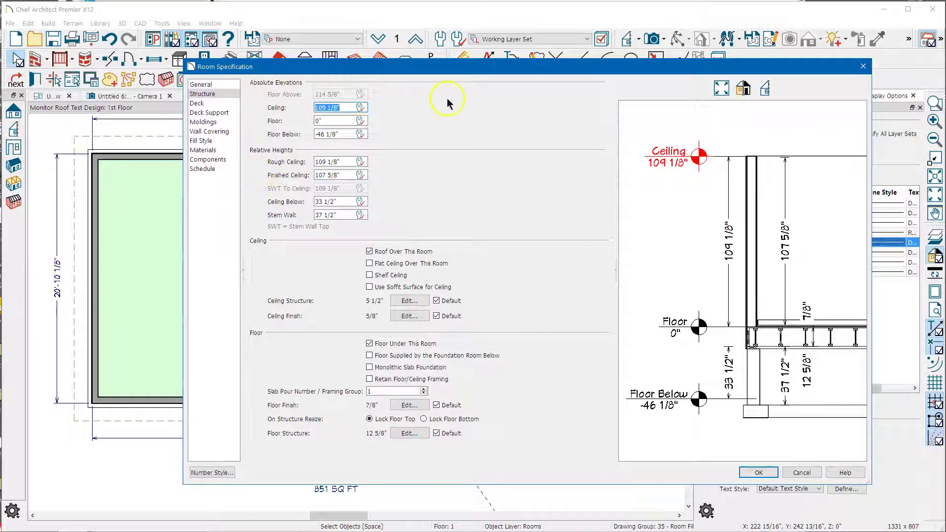
left_click(863, 67)
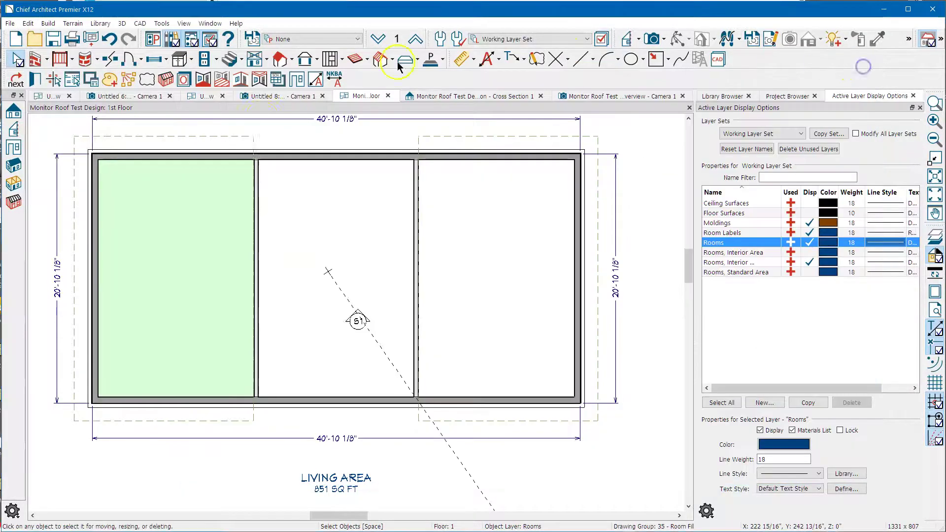
Step: Review the 1st Floor level defaults for structure, including rough ceiling height, without changing them
left_click(441, 39)
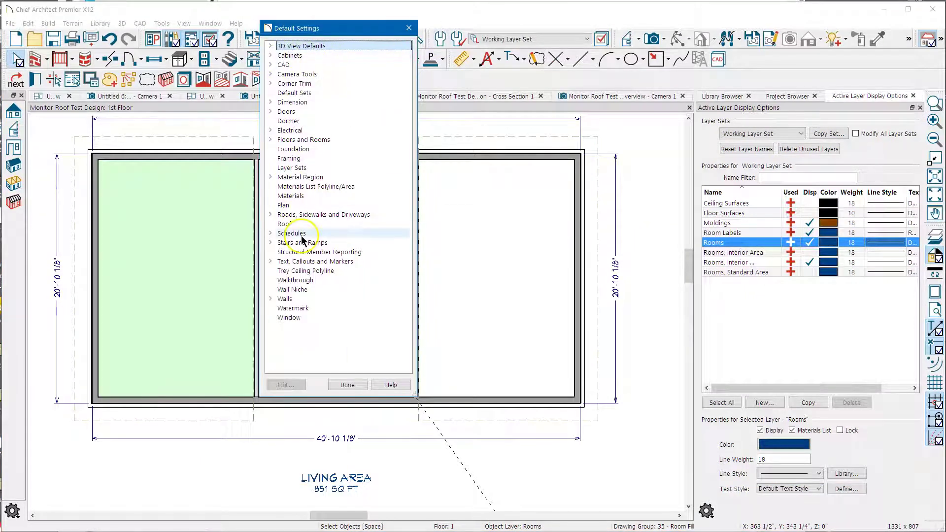
double_click(323, 140)
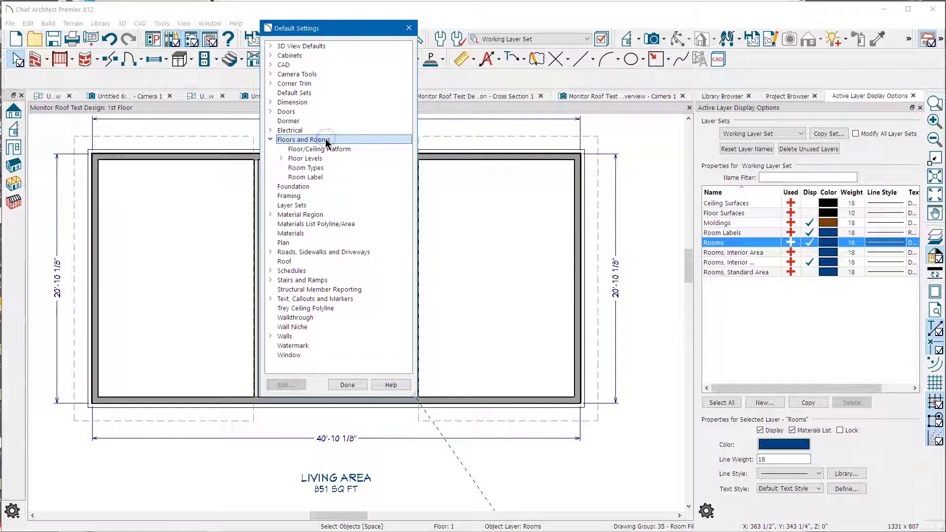
double_click(324, 158)
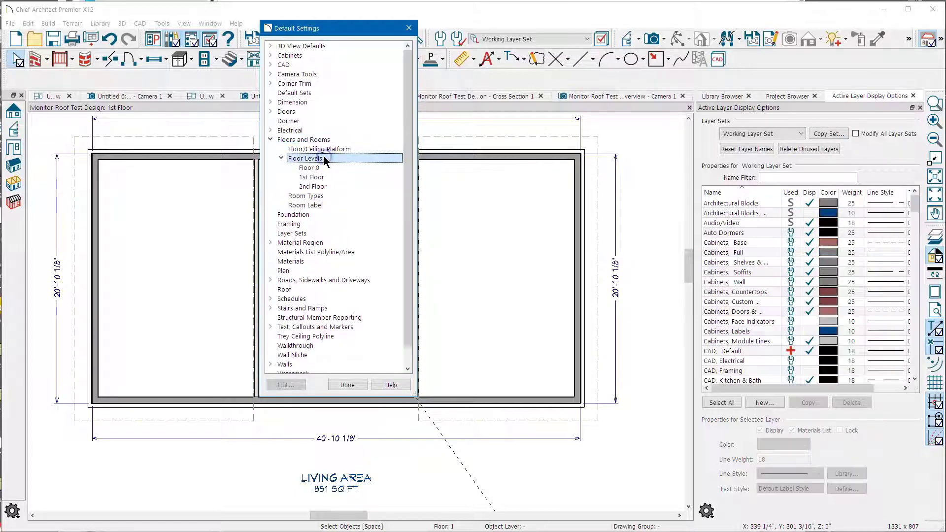
double_click(329, 177)
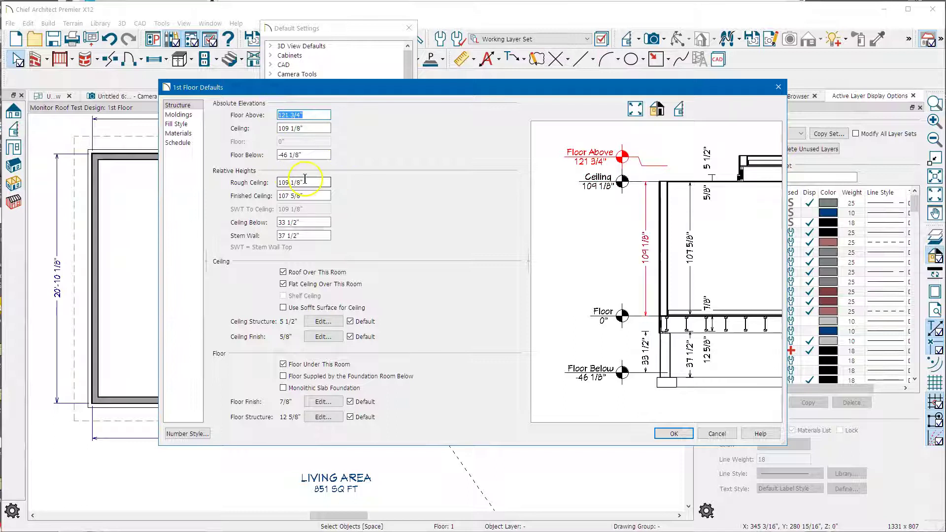
left_click(318, 186)
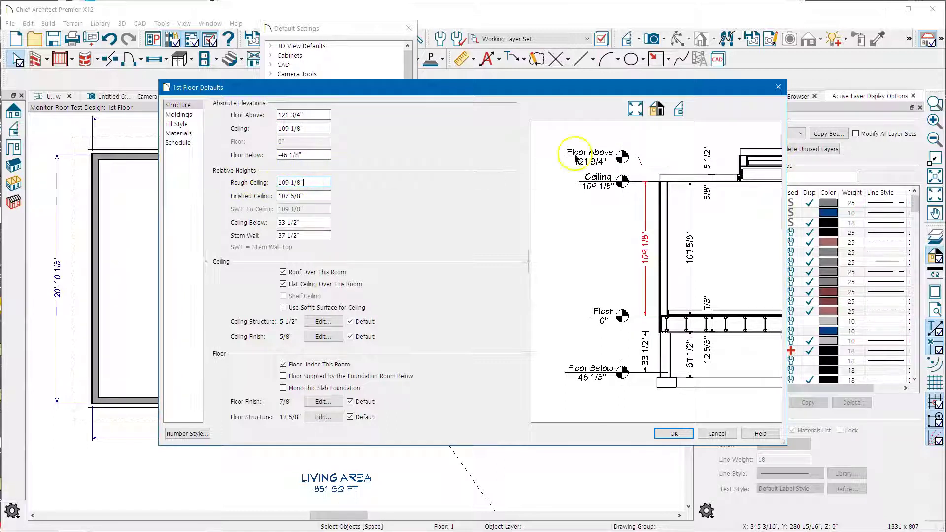
left_click(777, 88)
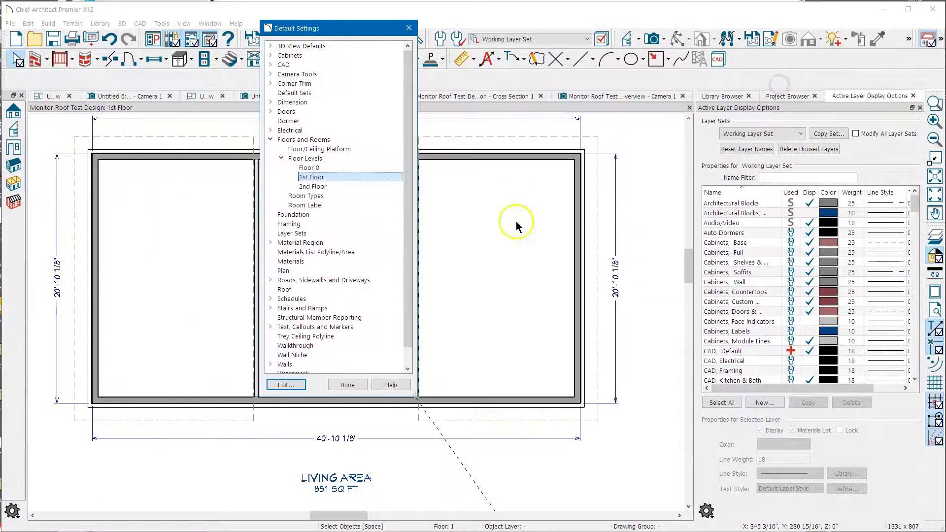
left_click(409, 30)
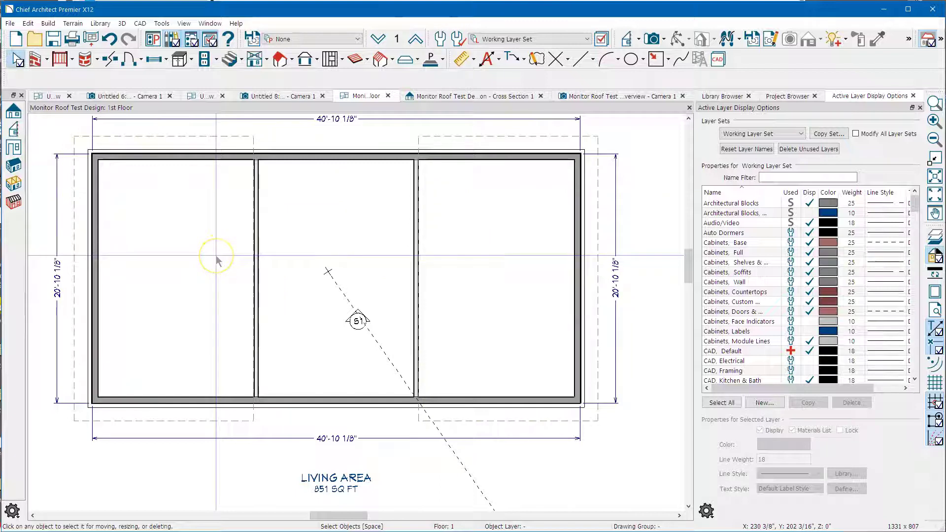
Step: Check the first-floor central room's Floor Above and ceiling heights in its room specification again
left_click(318, 223)
double_click(318, 226)
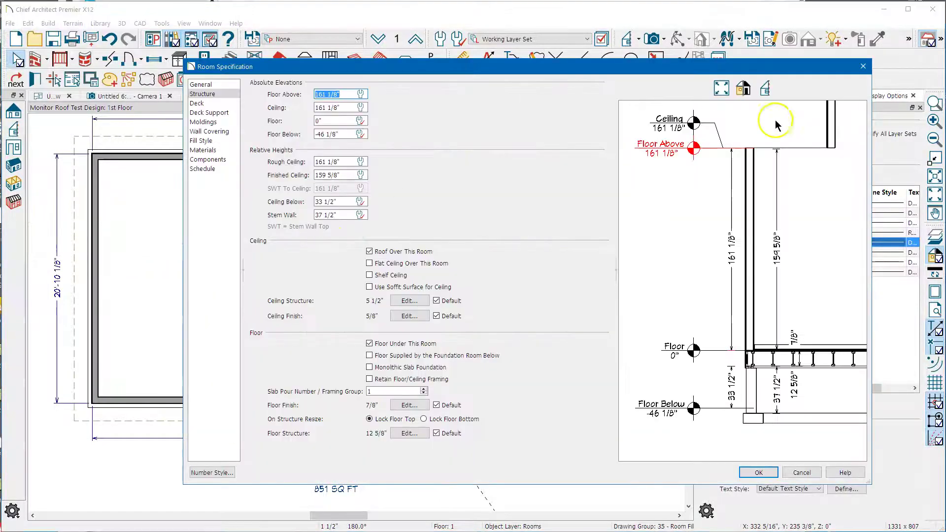
left_click(863, 66)
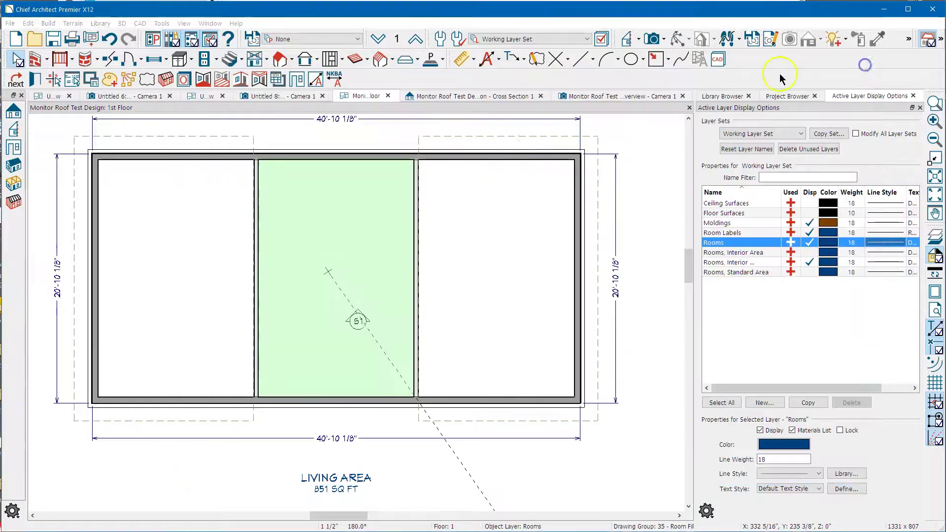
Step: Inspect the junction of the left lower roof and the monitor wall in Cross Section 1 again
left_click(427, 97)
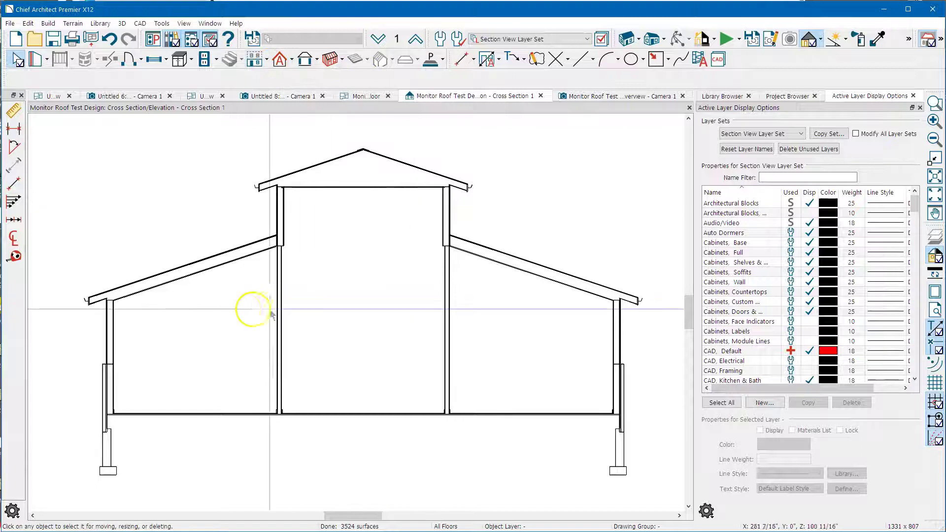
scroll(276, 251, "up", 4)
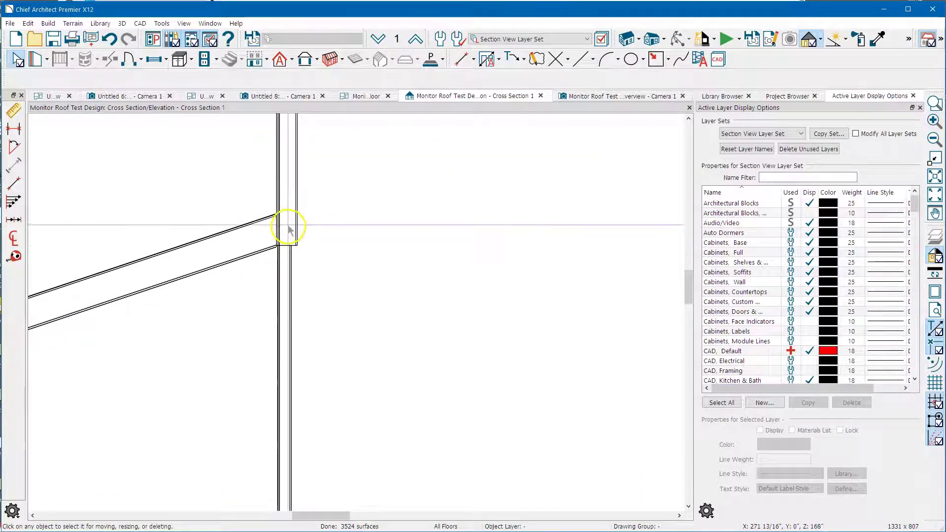
scroll(323, 197, "down", 3)
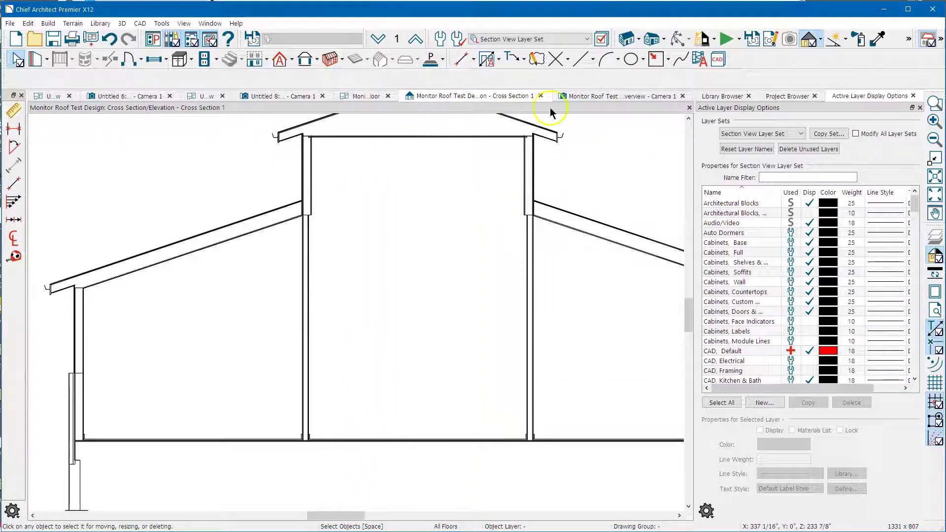
Step: Review the room type and the structure heights and floor options of the 2nd Floor central room without changing them
left_click(366, 96)
left_click(355, 221)
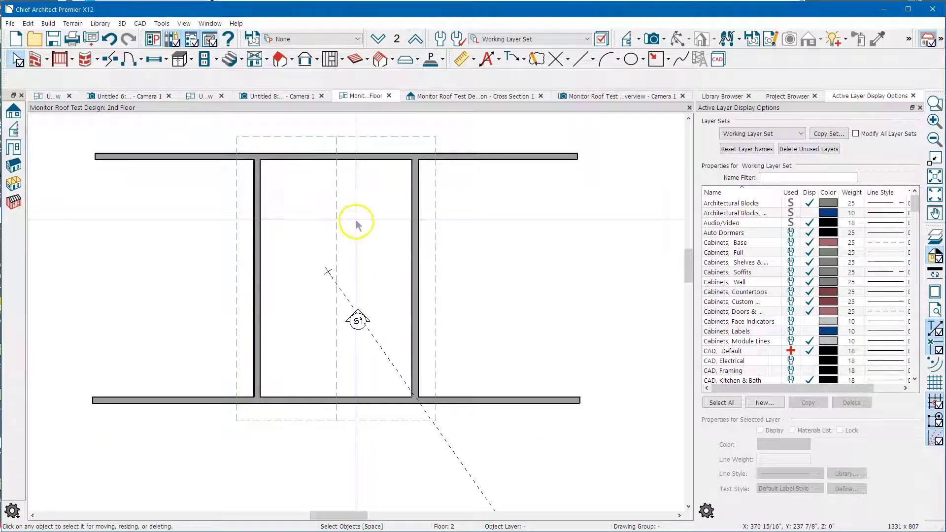
double_click(356, 223)
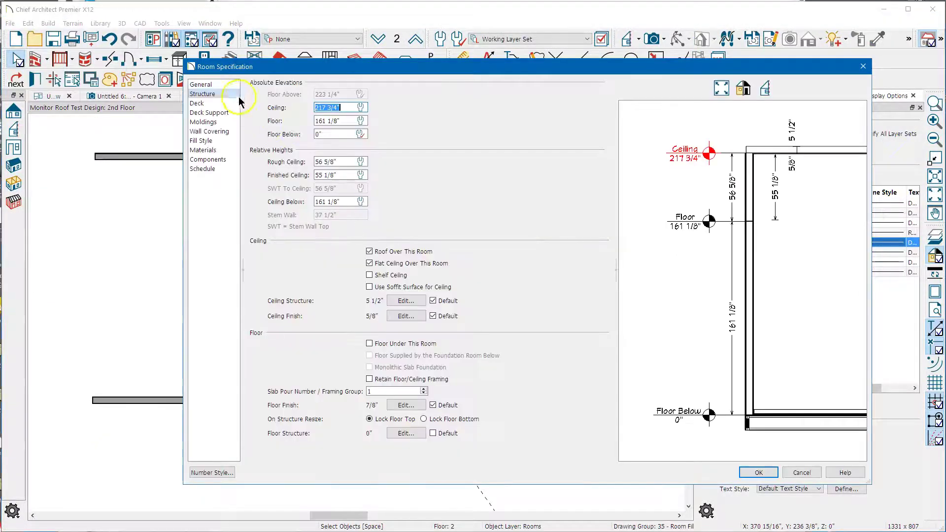
left_click(202, 84)
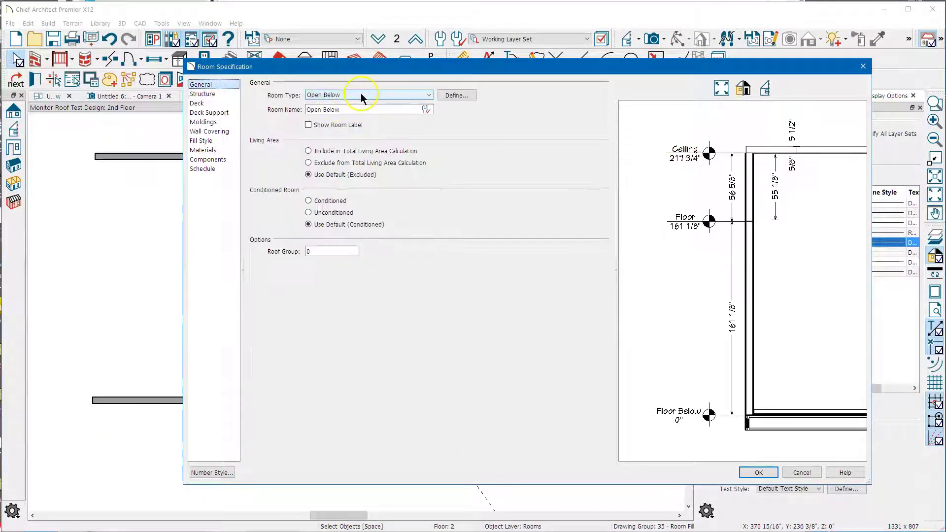
left_click(217, 93)
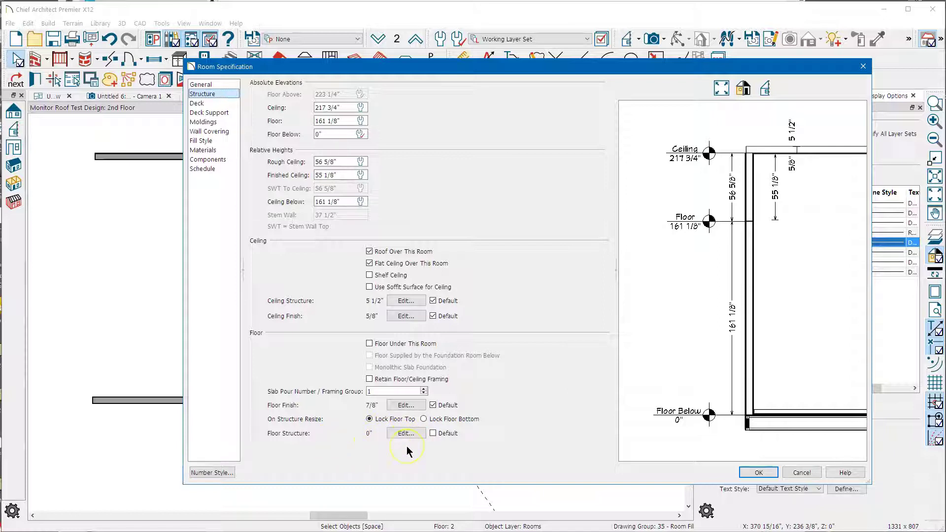
left_click(802, 473)
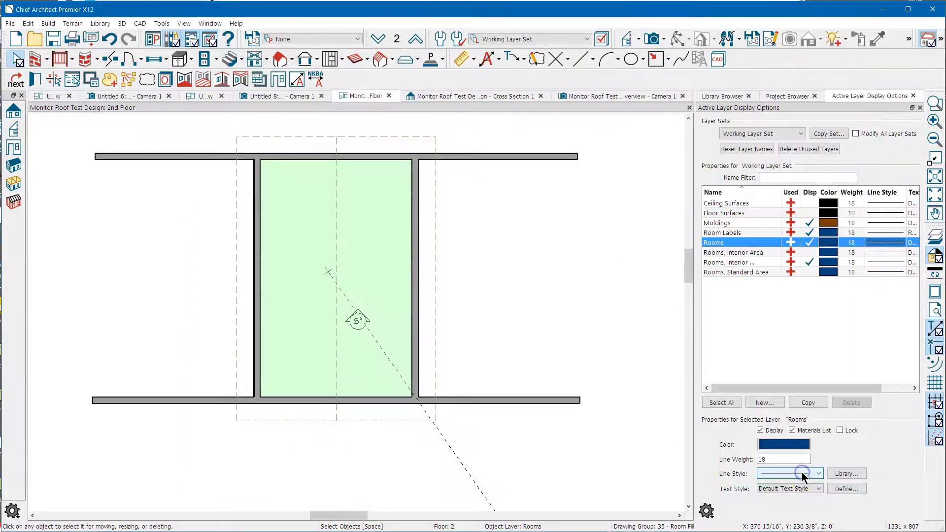
Step: Examine the full building profile in Cross Section 1, from the footings to the monitor roof
left_click(503, 96)
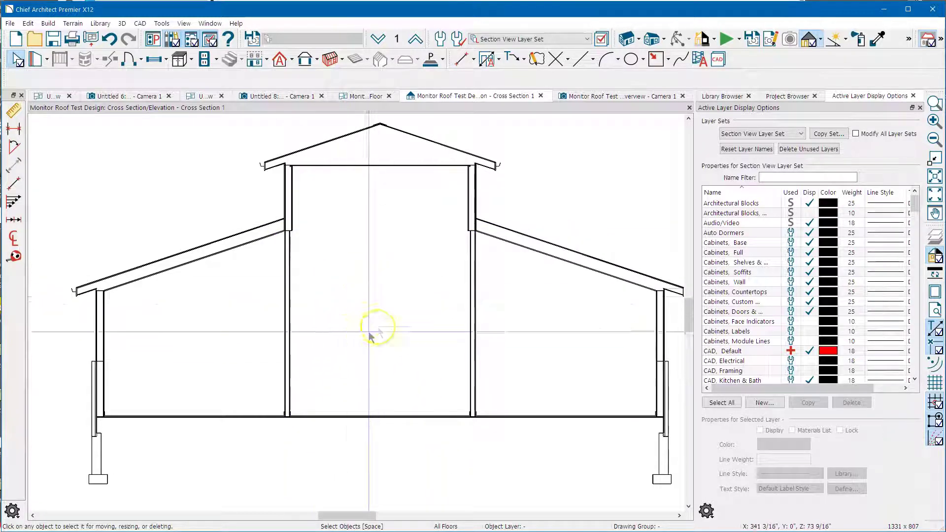
scroll(338, 295, "down", 3)
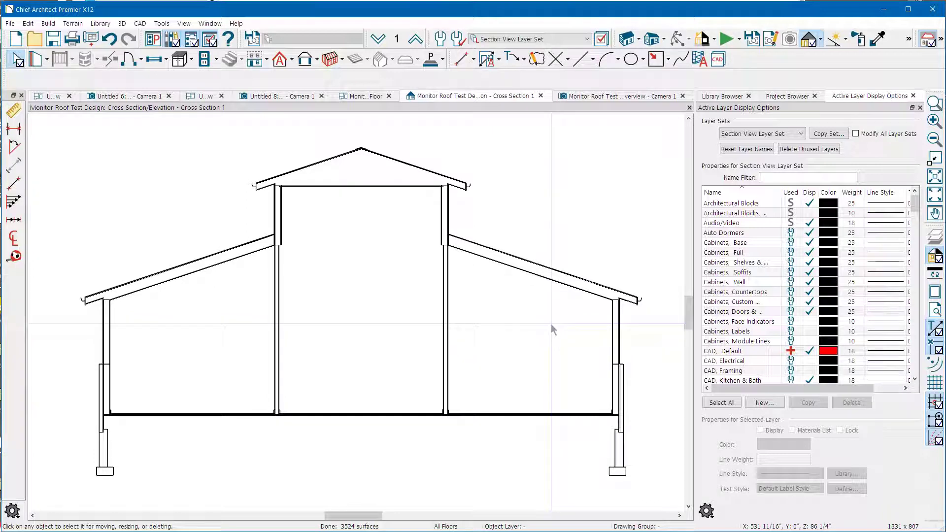
left_click(297, 287)
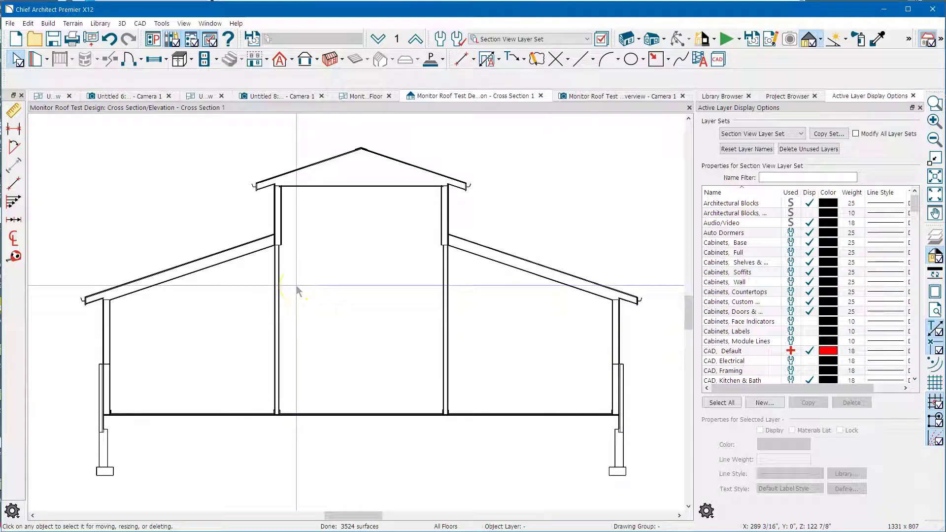